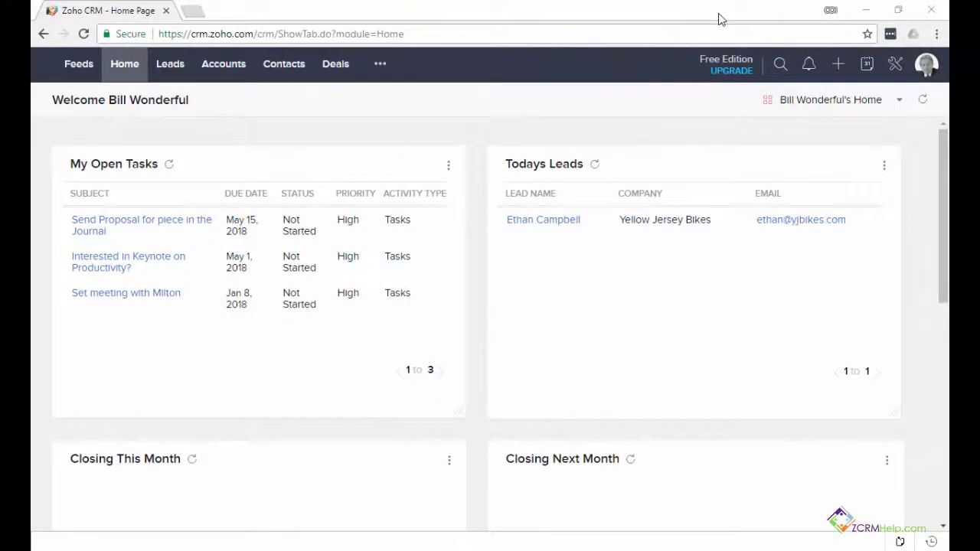
# - Review the available Industry options on the Yellow Jersey Bikes lead, leaving the field as it is
pyautogui.click(170, 67)
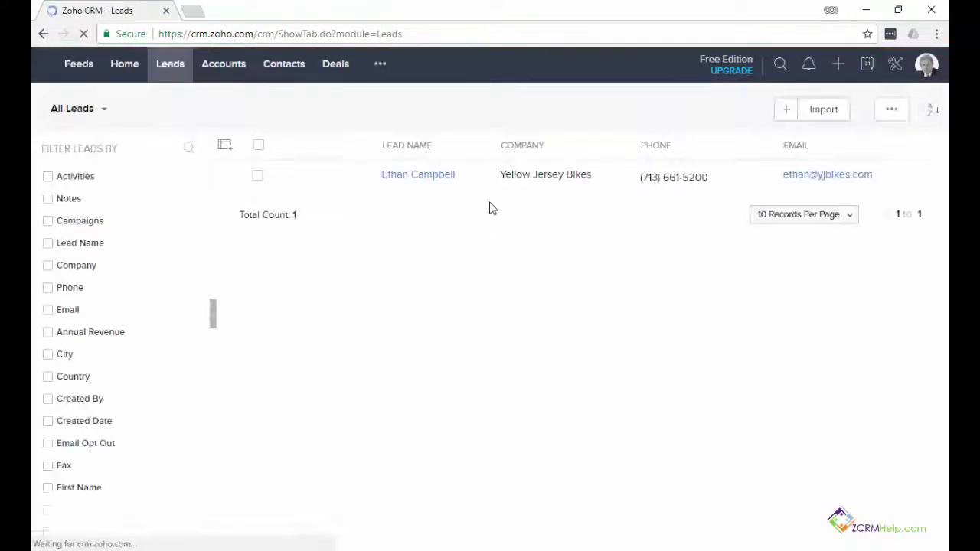
pyautogui.click(427, 175)
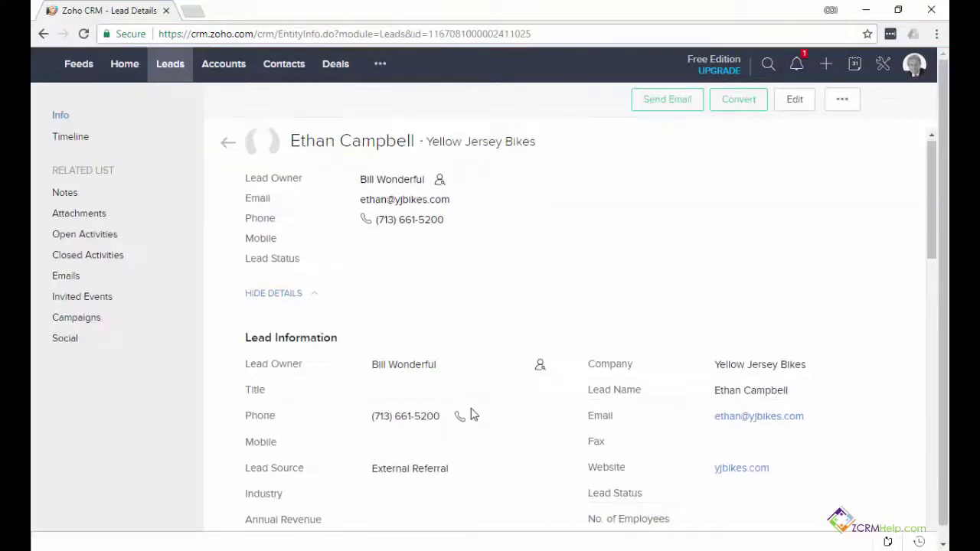
pyautogui.scroll(-3, 471, 412)
pyautogui.click(553, 283)
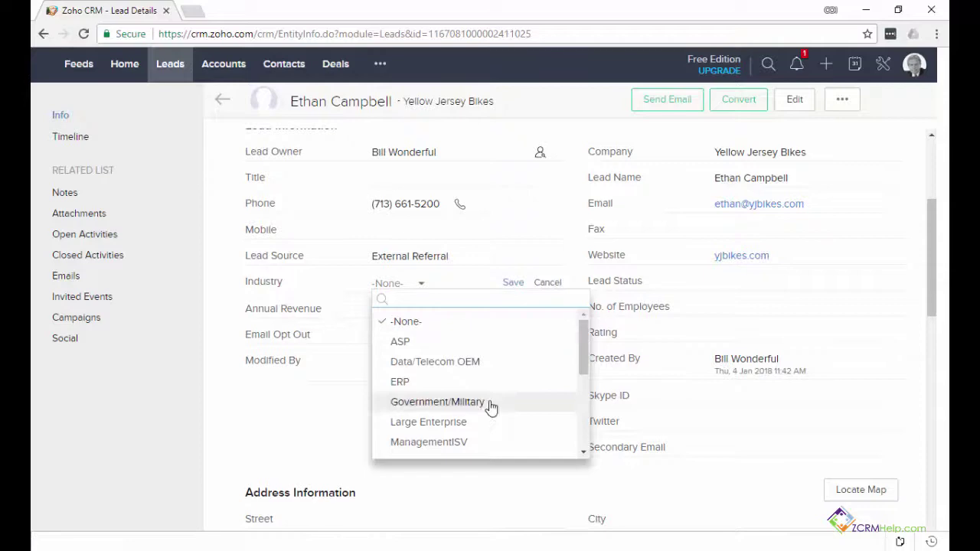
pyautogui.click(548, 284)
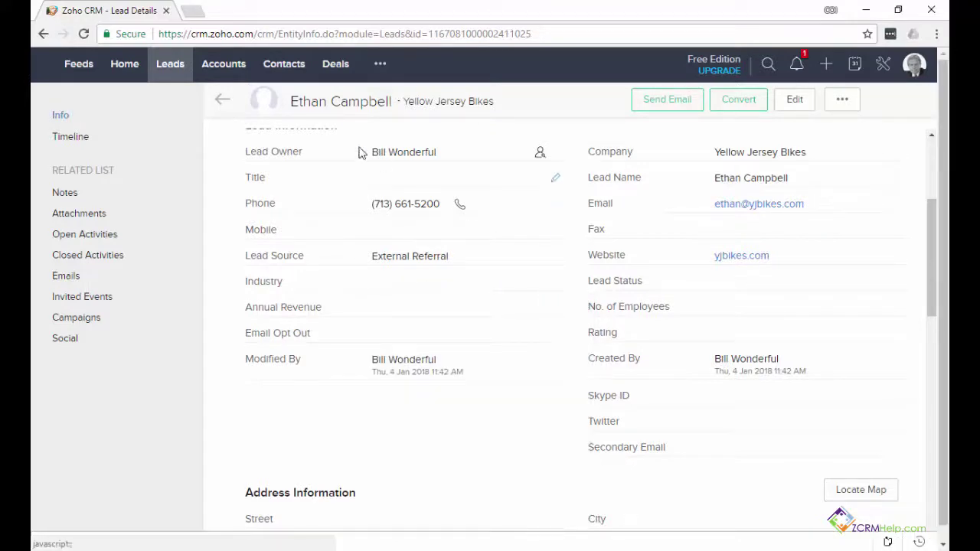
# - Review the available Industry options on the Yellow Jersey Bikes account, leaving the field as it is
pyautogui.click(222, 68)
pyautogui.click(349, 175)
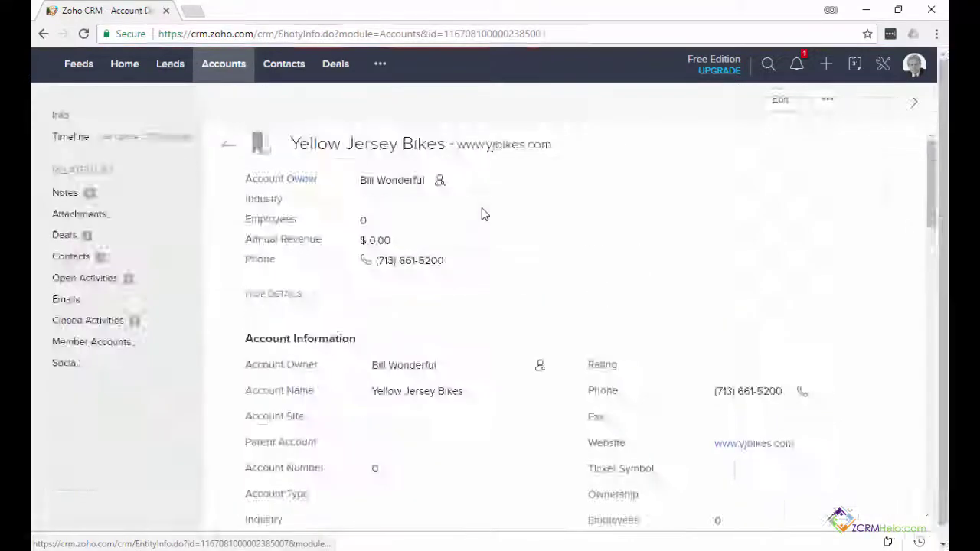
pyautogui.scroll(-4, 473, 393)
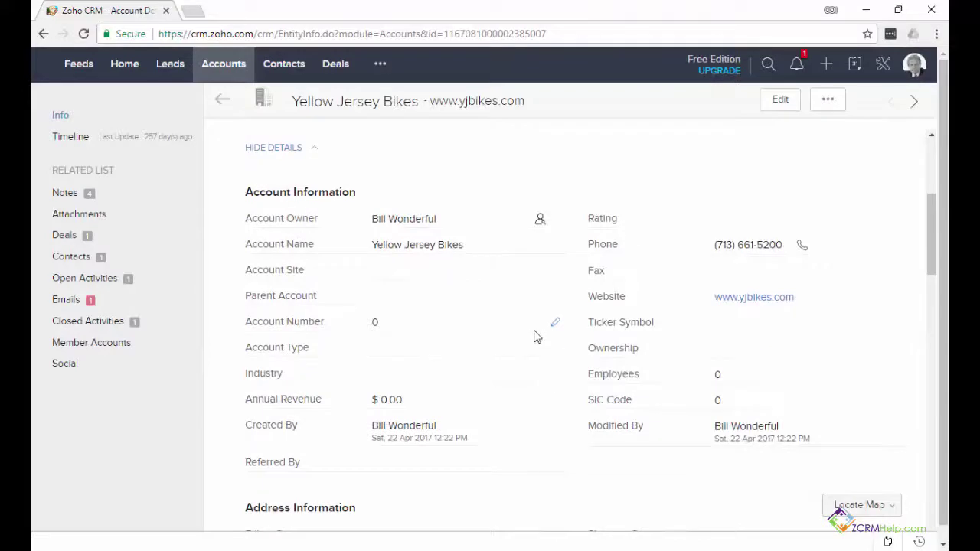
pyautogui.click(556, 375)
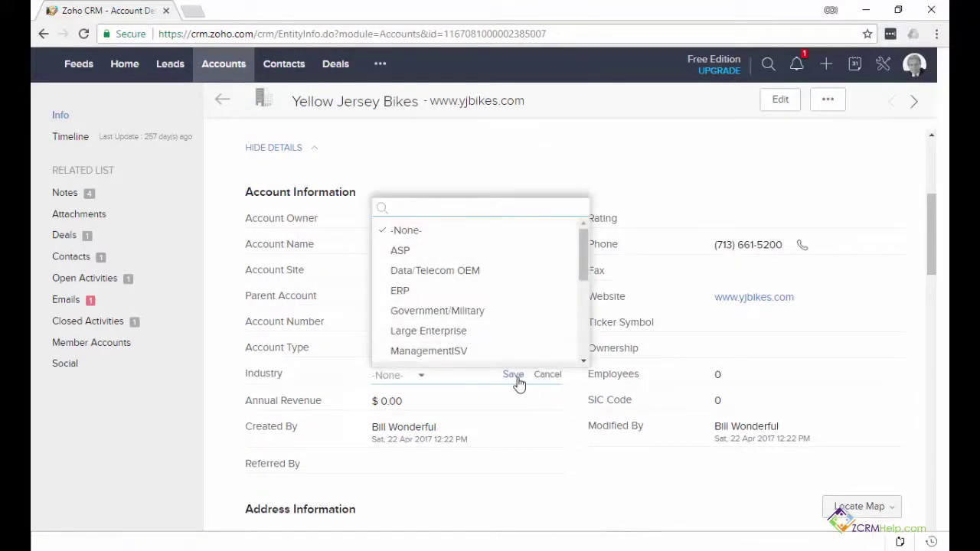
pyautogui.click(549, 375)
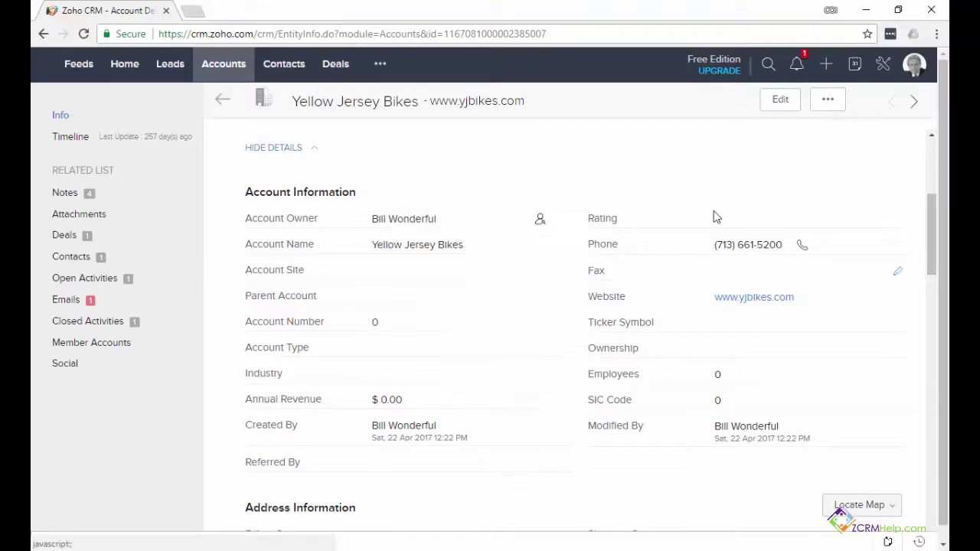
# - In the Leads module layout, add a Manufacturing option to the Industry pick list
pyautogui.click(885, 67)
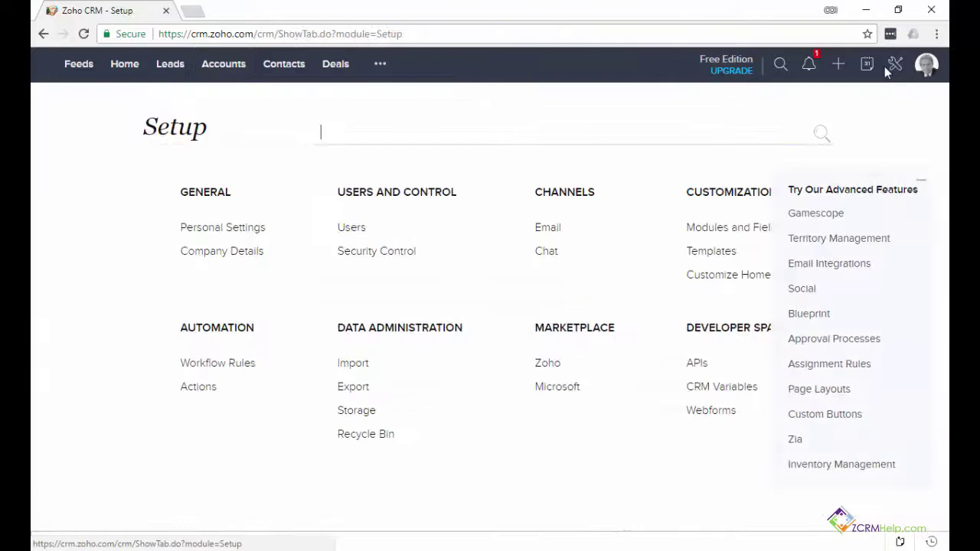
pyautogui.click(710, 228)
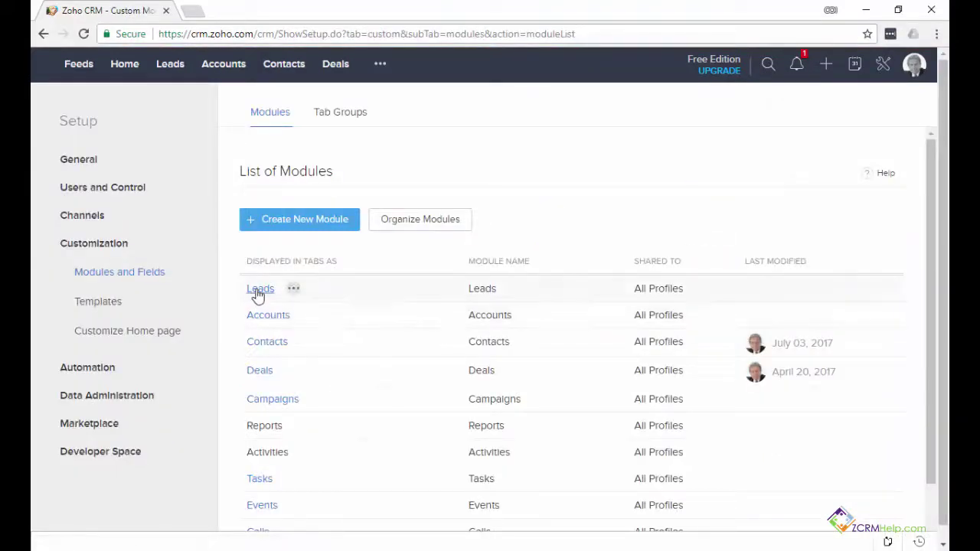
pyautogui.moveTo(268, 294)
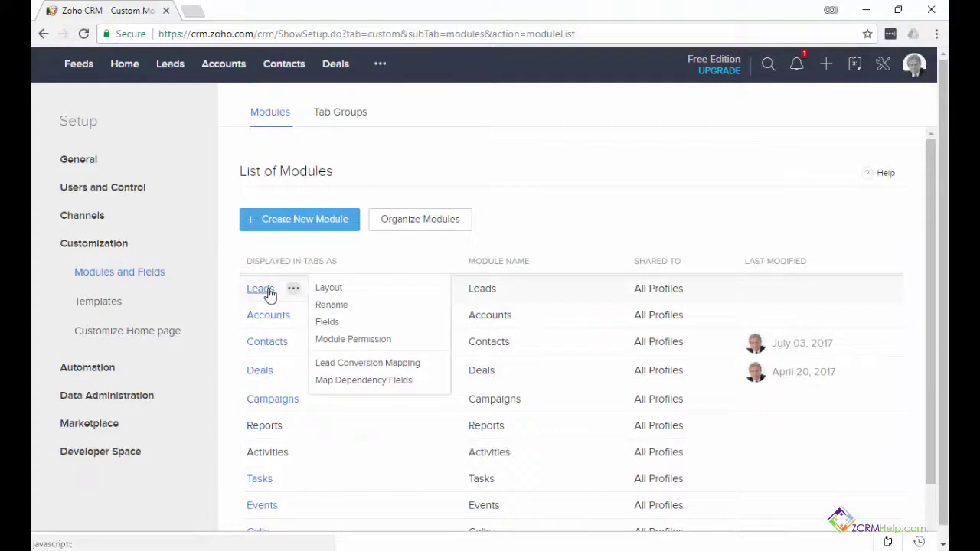
pyautogui.click(268, 293)
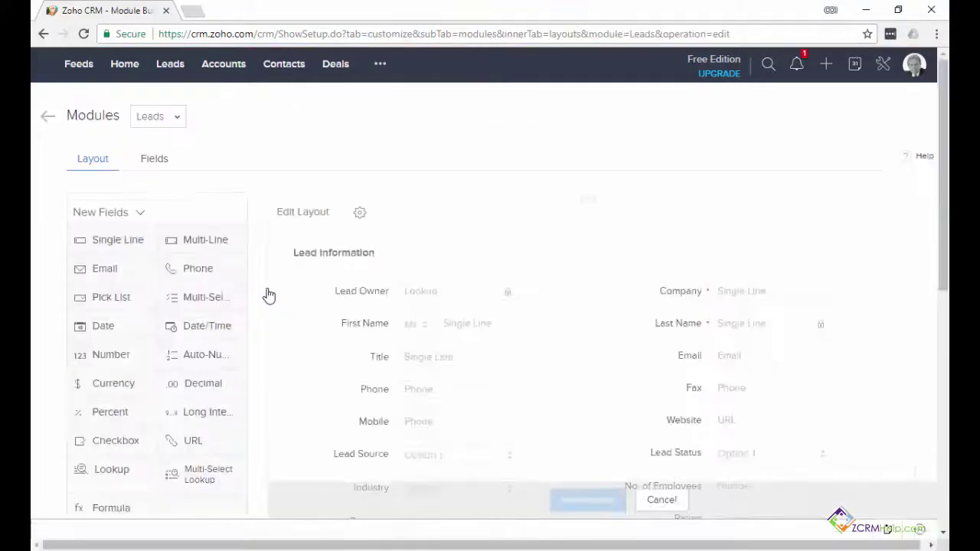
pyautogui.scroll(-2, 589, 301)
pyautogui.scroll(-2, 589, 300)
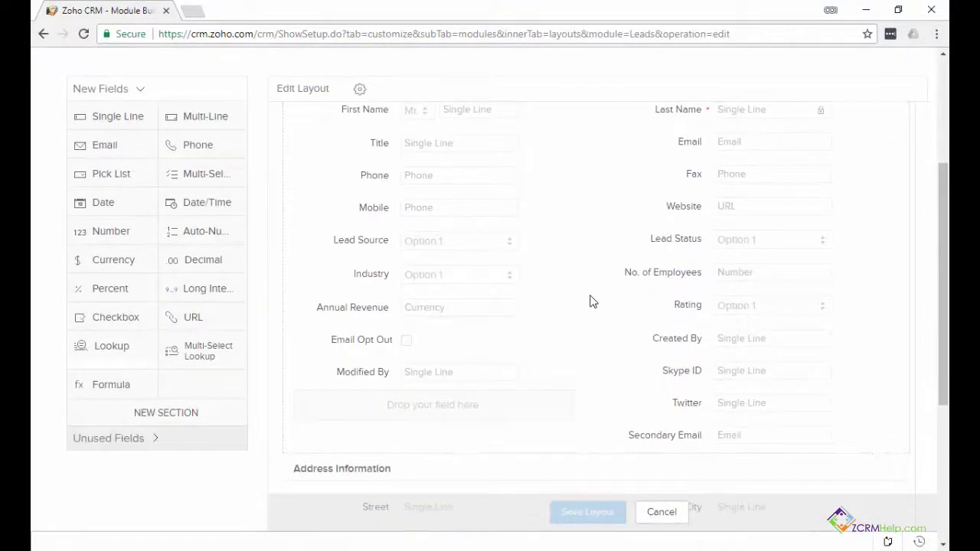
pyautogui.moveTo(396, 278)
pyautogui.click(540, 277)
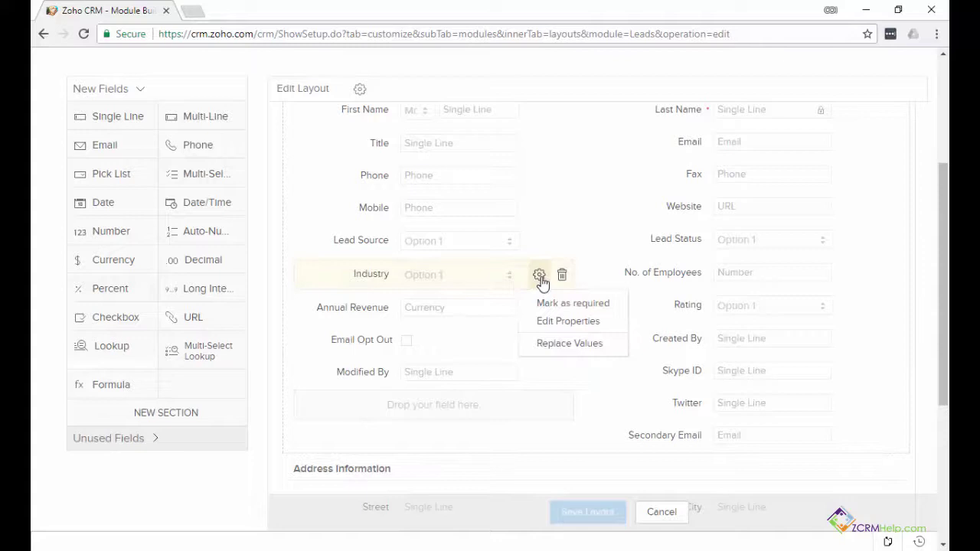
pyautogui.click(559, 322)
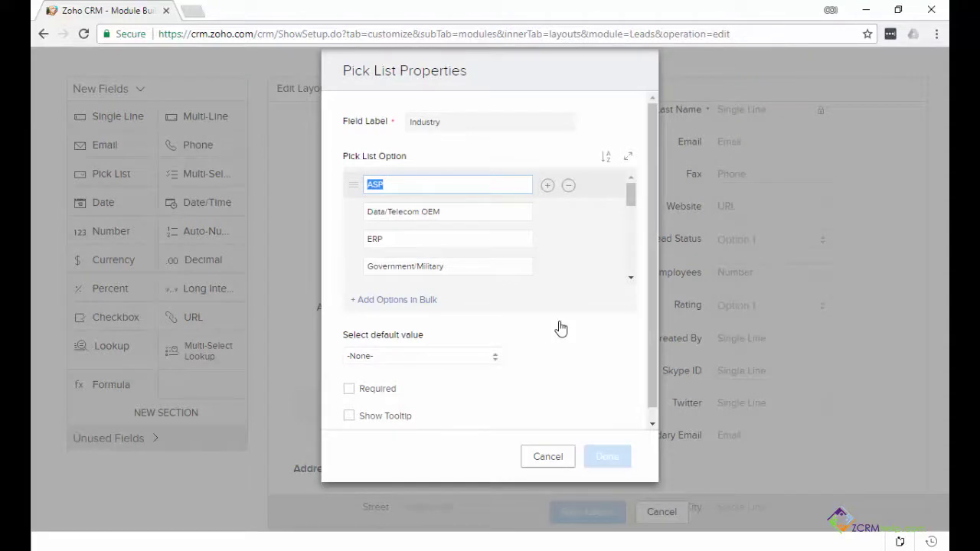
pyautogui.click(548, 186)
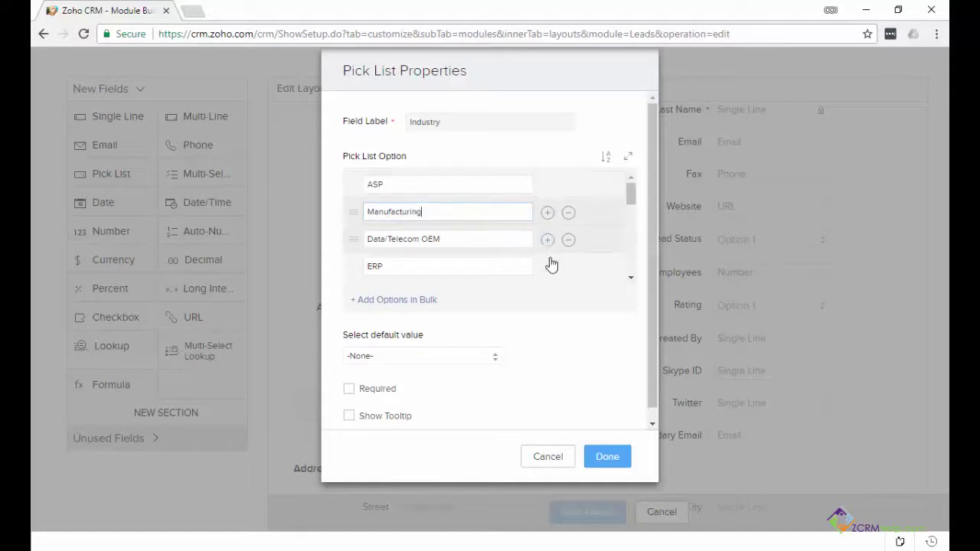
pyautogui.click(411, 306)
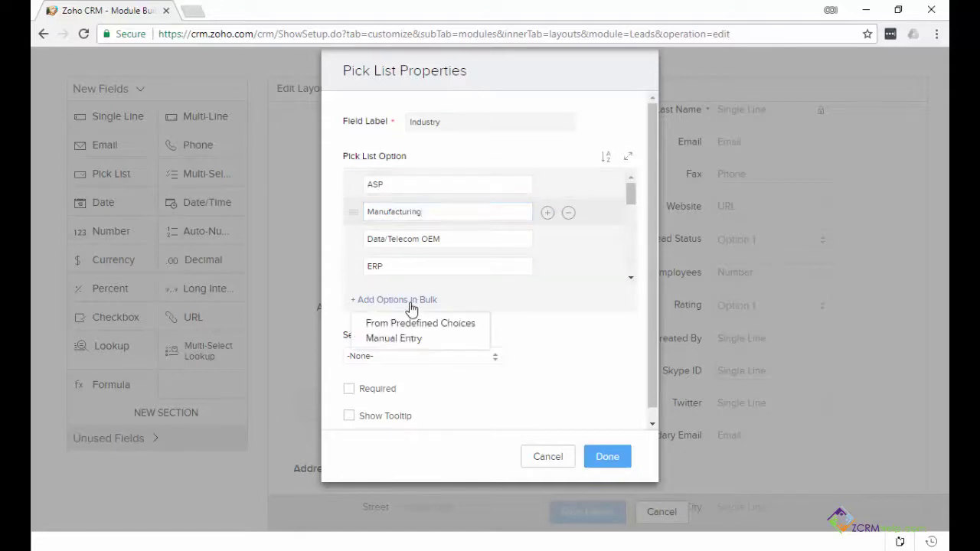
pyautogui.click(413, 341)
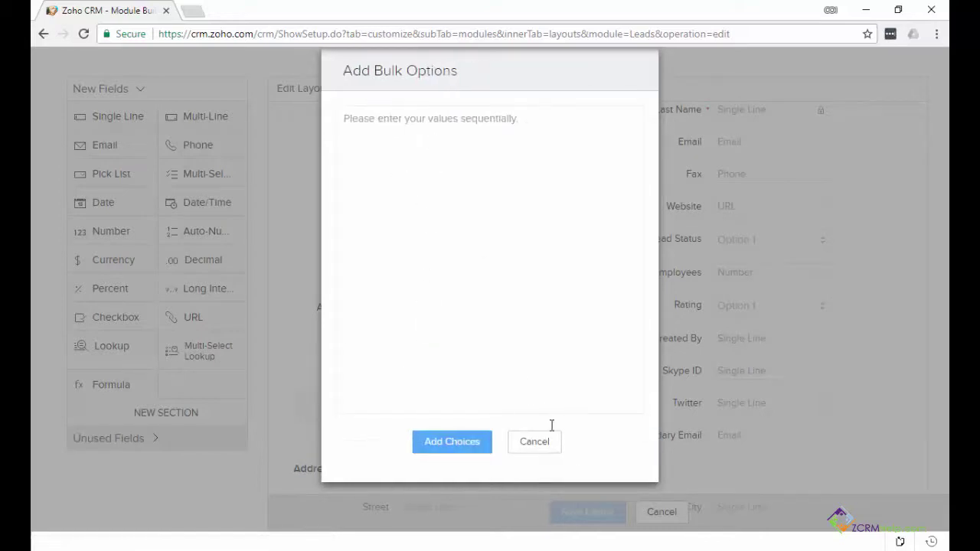
pyautogui.click(535, 443)
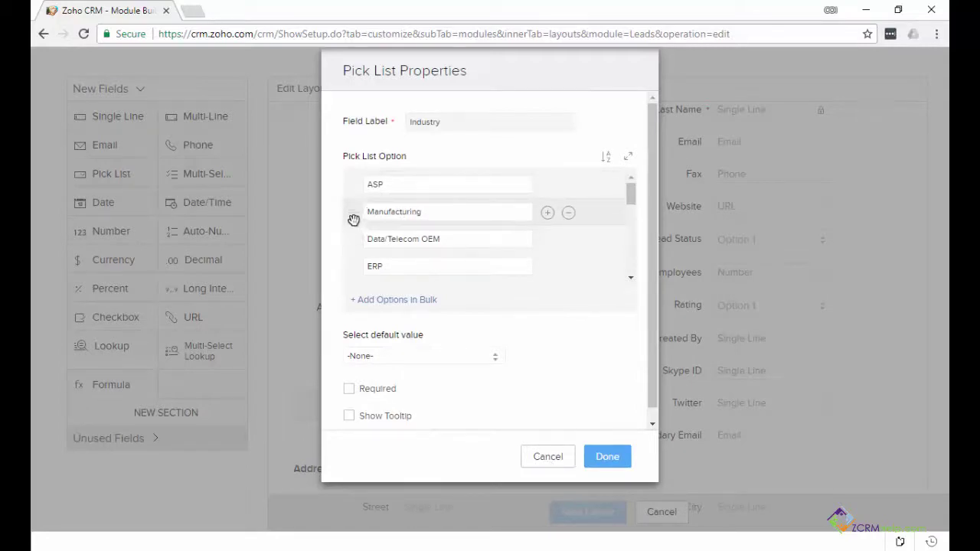
# - Sort the Industry pick list options alphabetically and save the Leads layout
pyautogui.moveTo(354, 217); pyautogui.dragTo(356, 244)
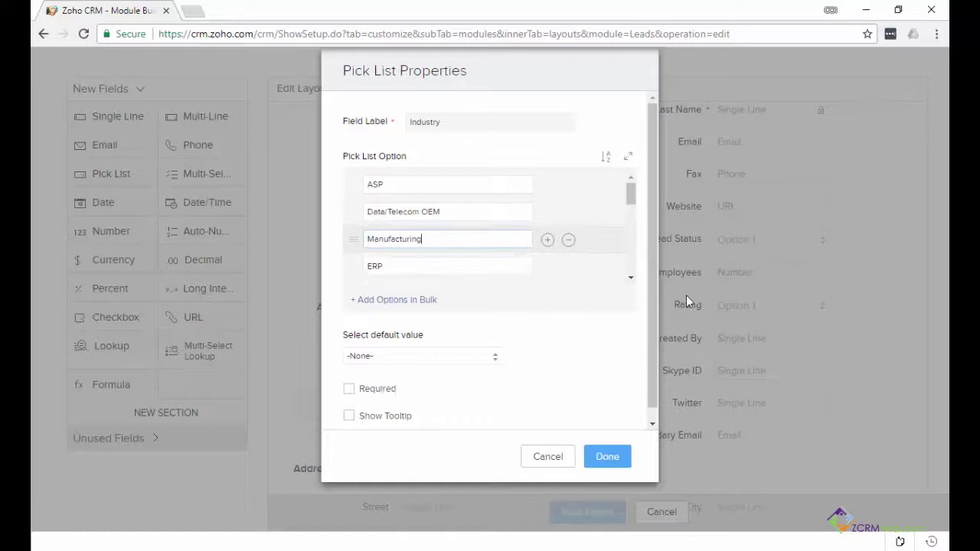
pyautogui.click(607, 160)
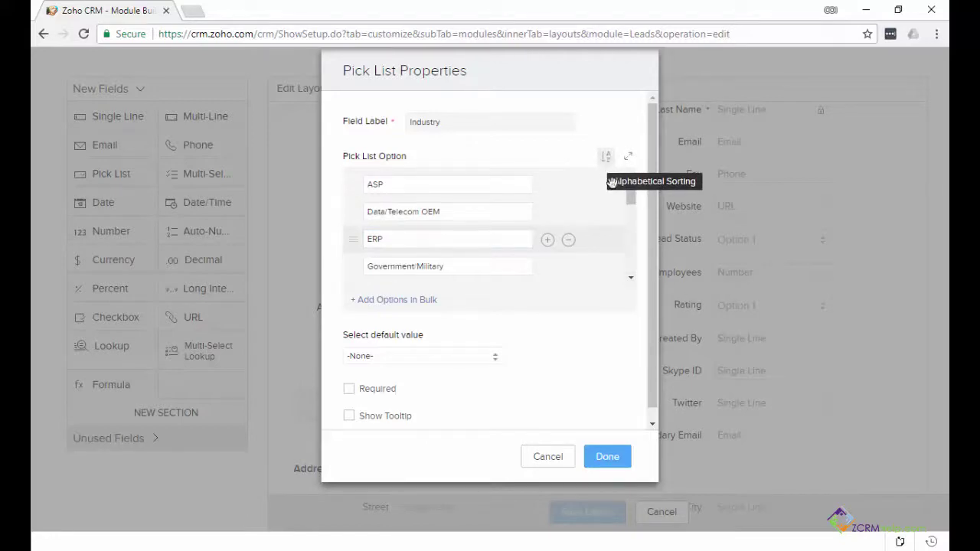
pyautogui.click(607, 457)
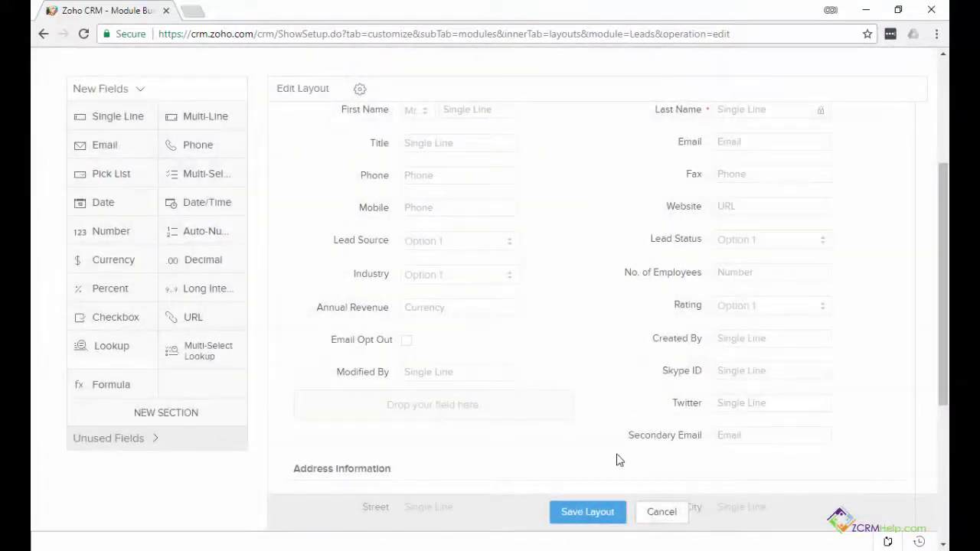
pyautogui.scroll(-2, 620, 459)
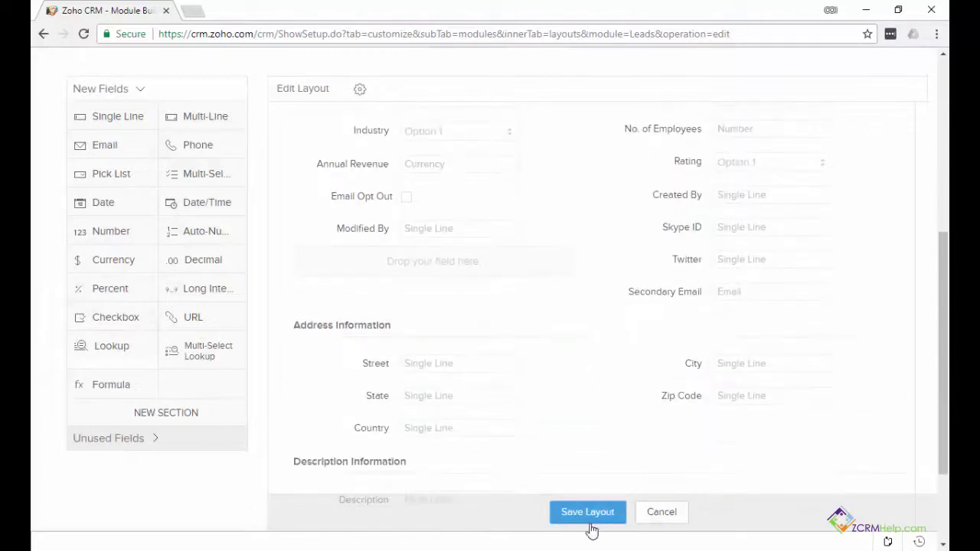
pyautogui.click(587, 516)
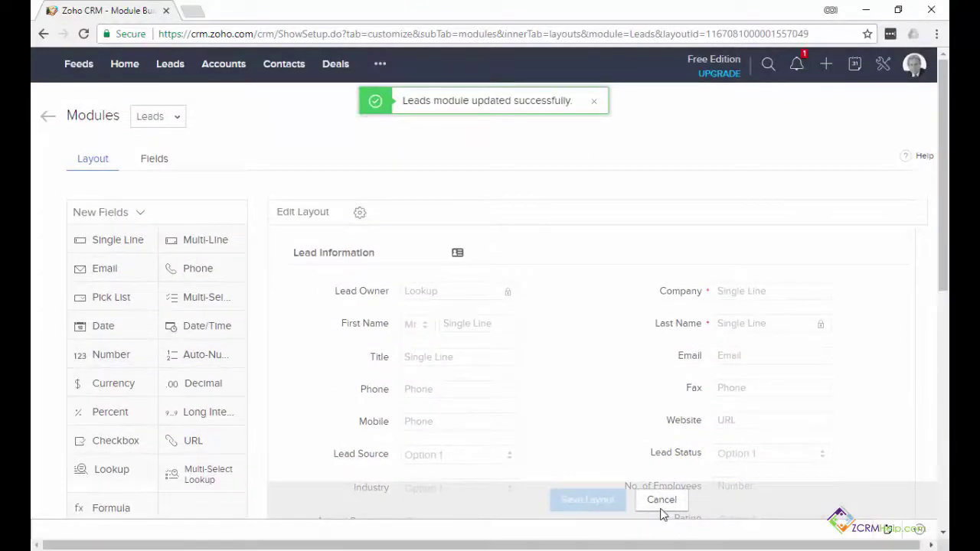
# - Set the Industry of the Yellow Jersey Bikes lead to Manufacturing and save the field
pyautogui.click(172, 68)
pyautogui.click(438, 177)
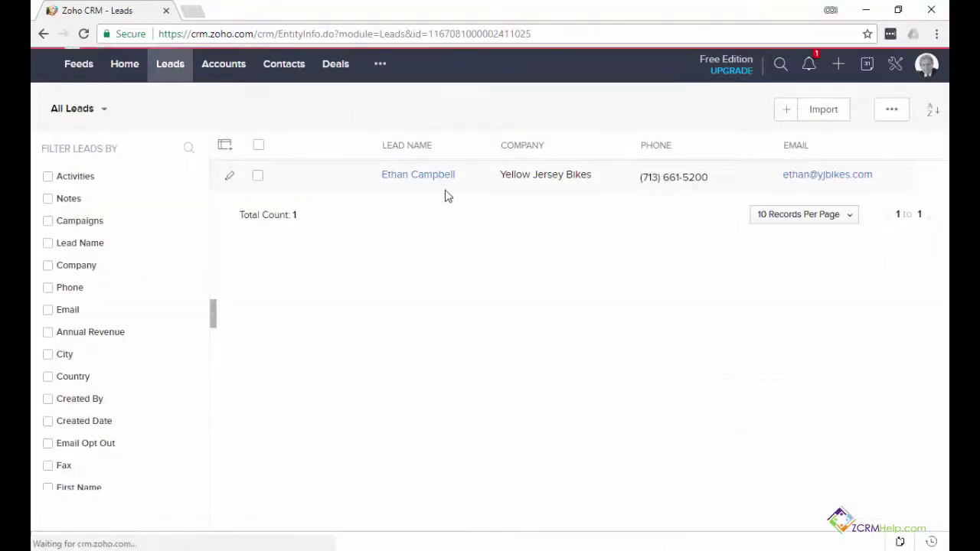
pyautogui.scroll(-2, 472, 442)
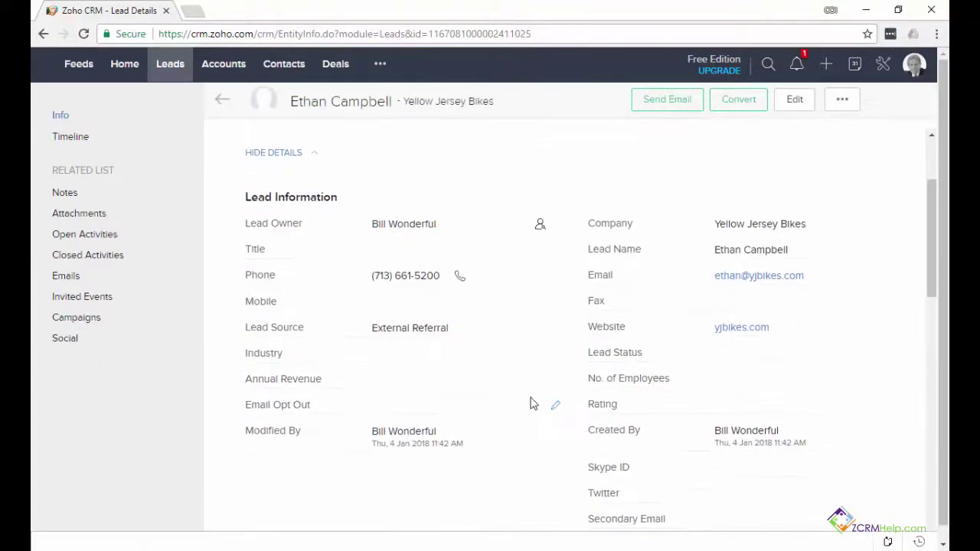
pyautogui.click(555, 358)
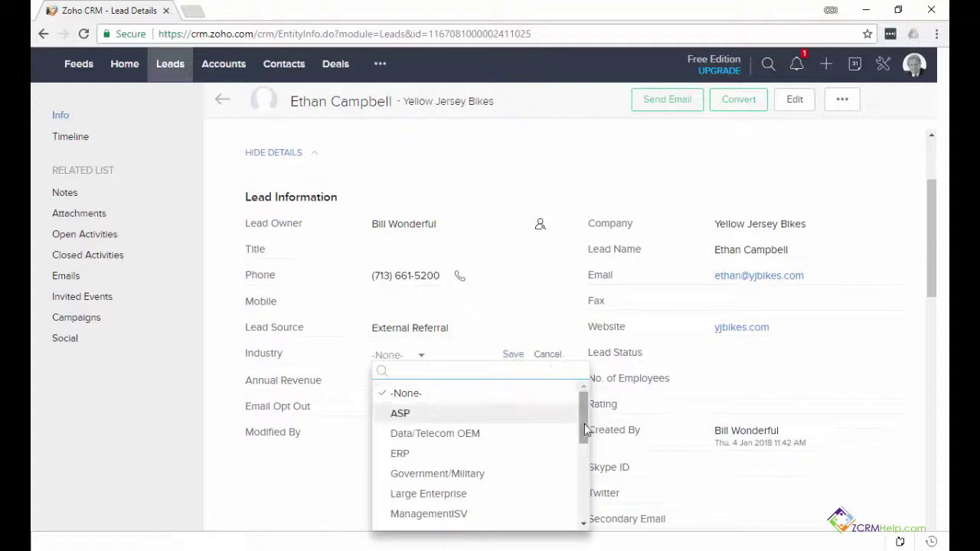
pyautogui.moveTo(586, 426); pyautogui.dragTo(586, 442)
pyautogui.click(458, 494)
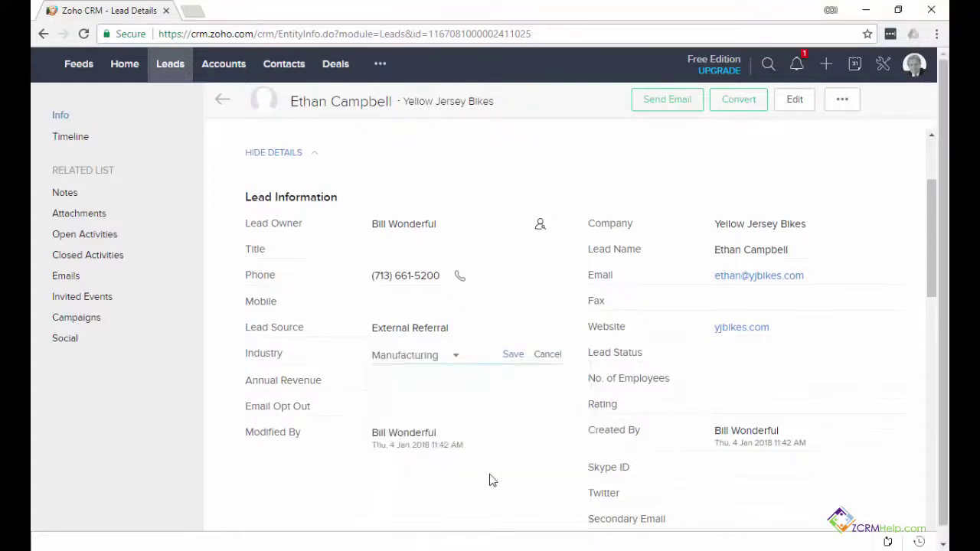
pyautogui.click(514, 357)
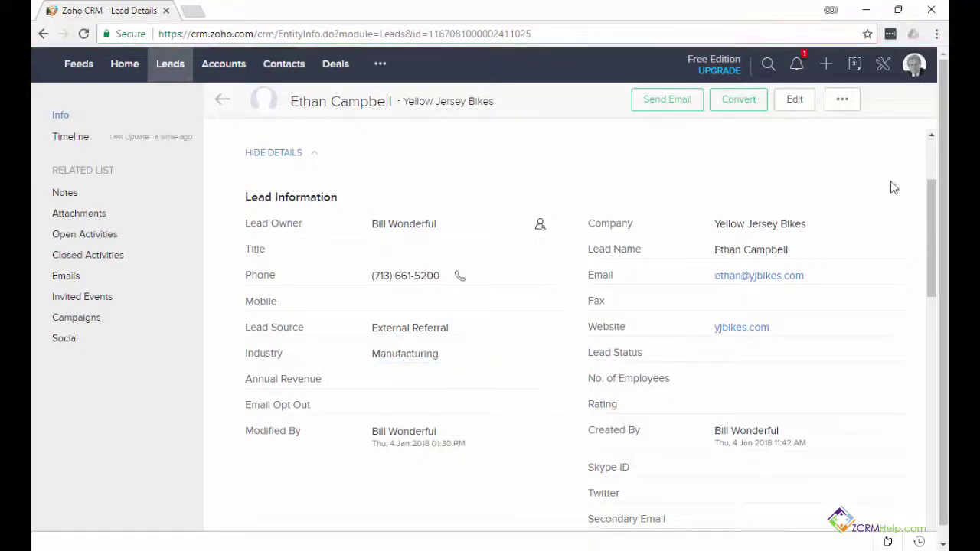
# - Open the Accounts module layout for editing from the CRM setup
pyautogui.click(885, 68)
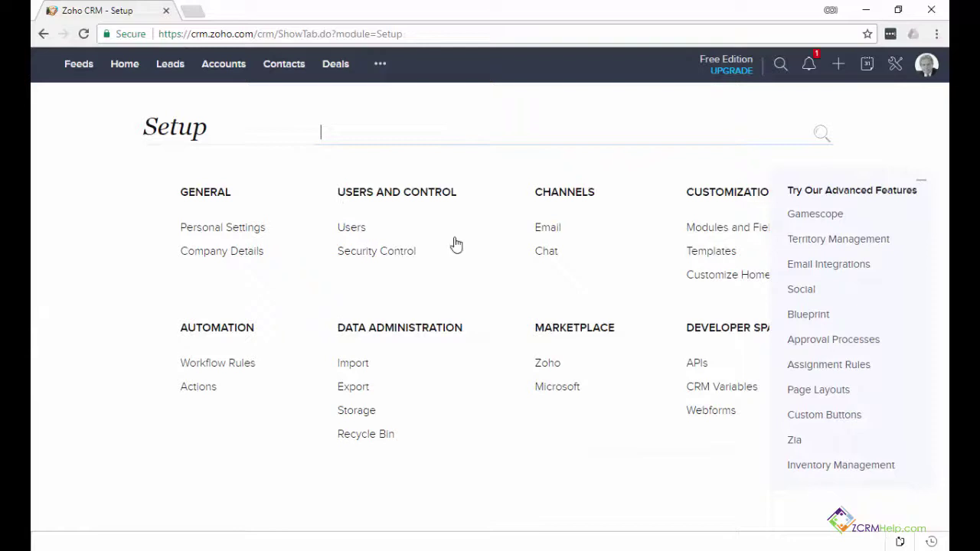
pyautogui.click(754, 232)
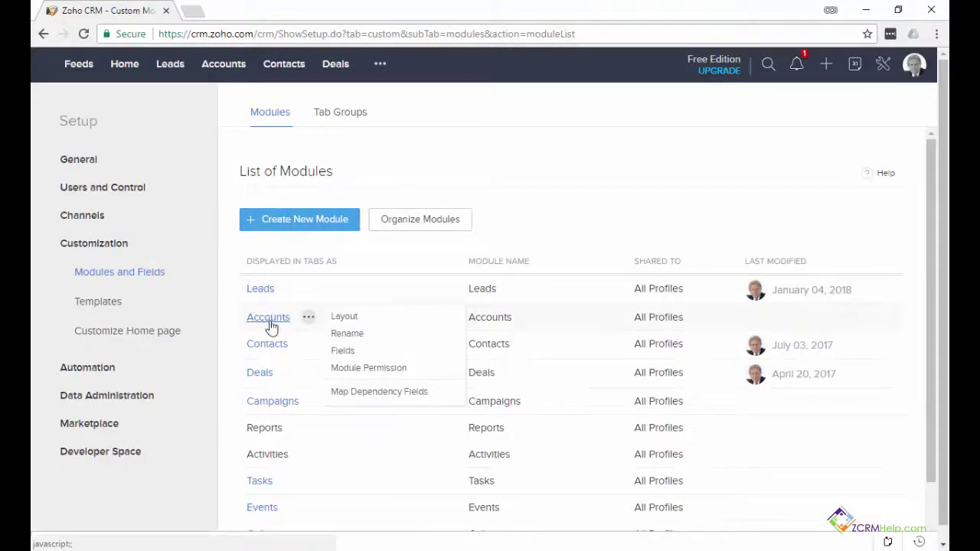
pyautogui.click(266, 326)
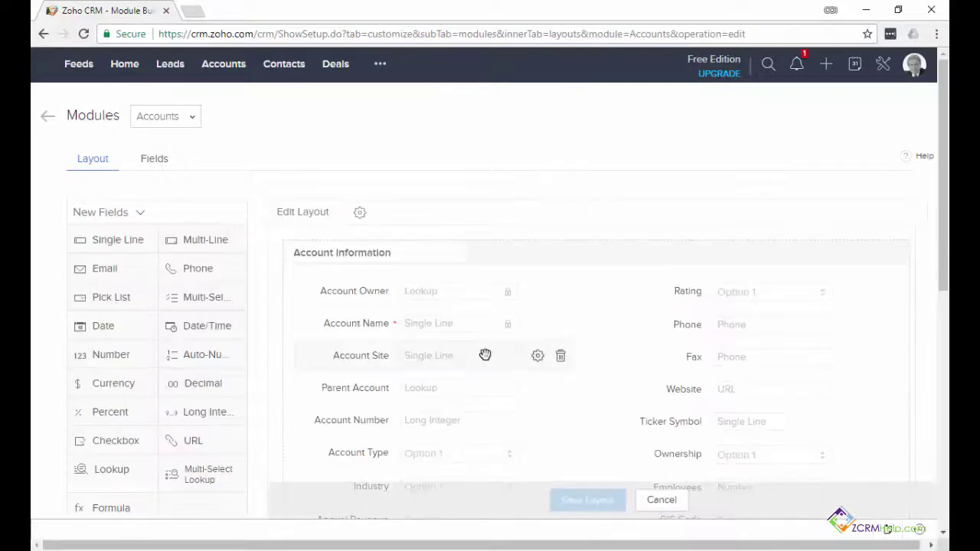
# - Review the Industry pick list options in the Accounts layout and close its properties without changes
pyautogui.scroll(-2, 485, 354)
pyautogui.moveTo(490, 352)
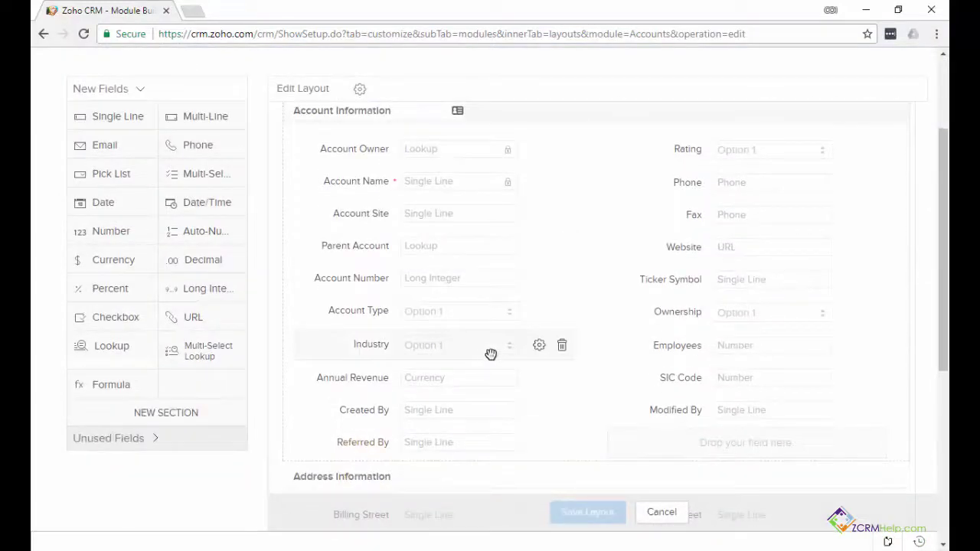
pyautogui.click(540, 347)
pyautogui.click(555, 392)
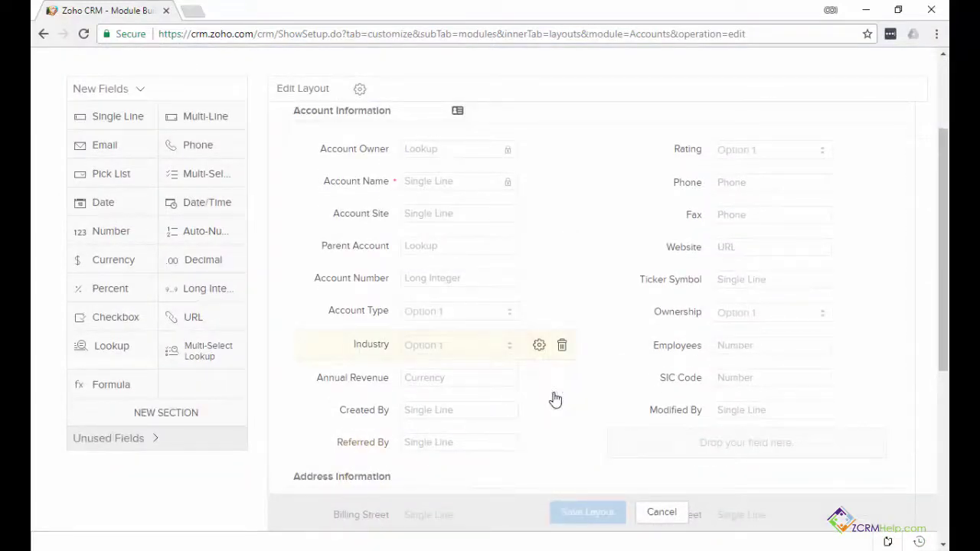
pyautogui.moveTo(635, 204)
pyautogui.mouseDown()
pyautogui.moveTo(636, 213)
pyautogui.moveTo(633, 186)
pyautogui.mouseUp()
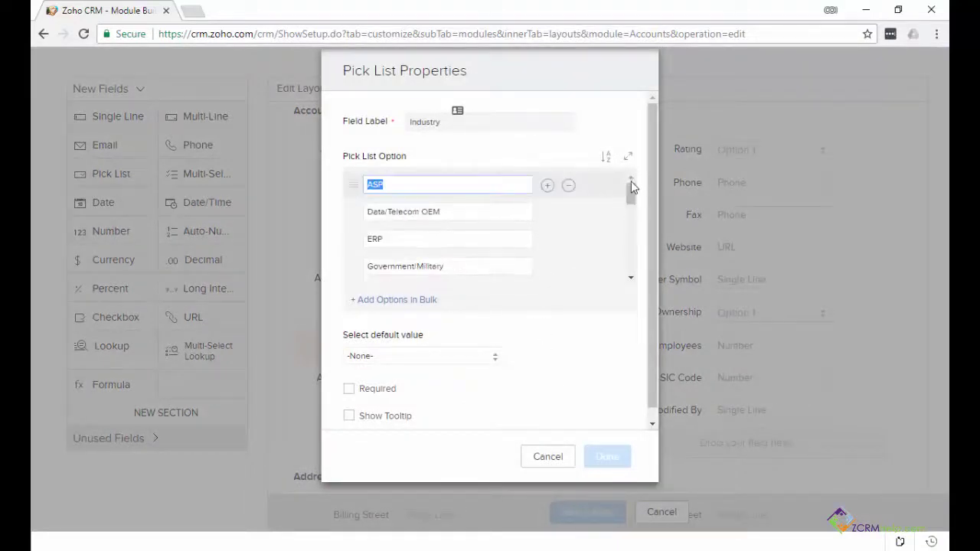
pyautogui.click(549, 458)
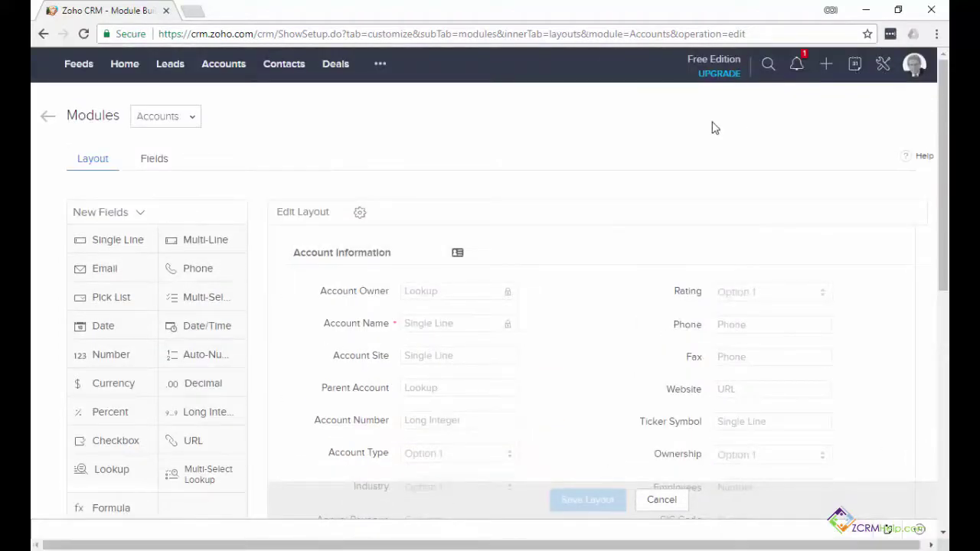
# - Add a Manufacturing option below ASP in the Accounts layout's Industry pick list
pyautogui.scroll(-2, 606, 252)
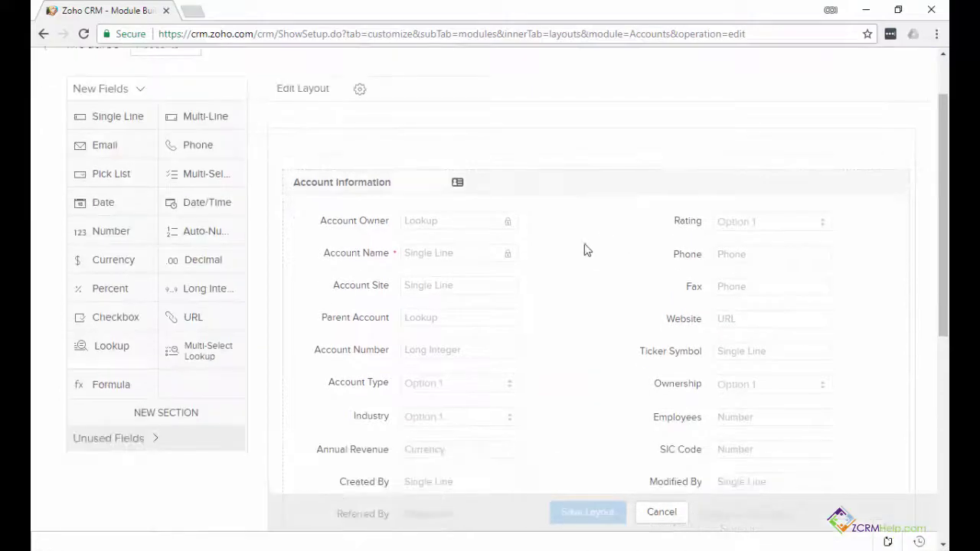
pyautogui.scroll(-1, 447, 313)
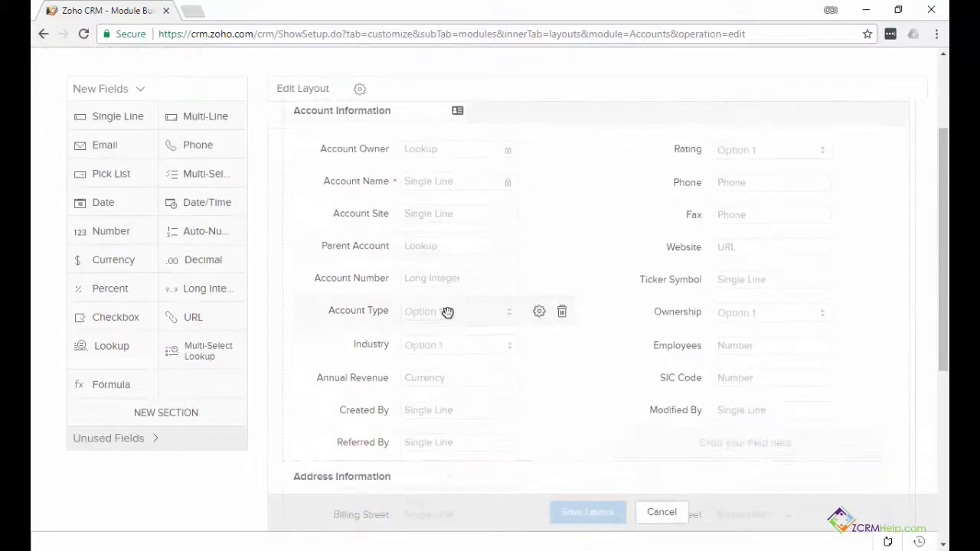
pyautogui.click(540, 347)
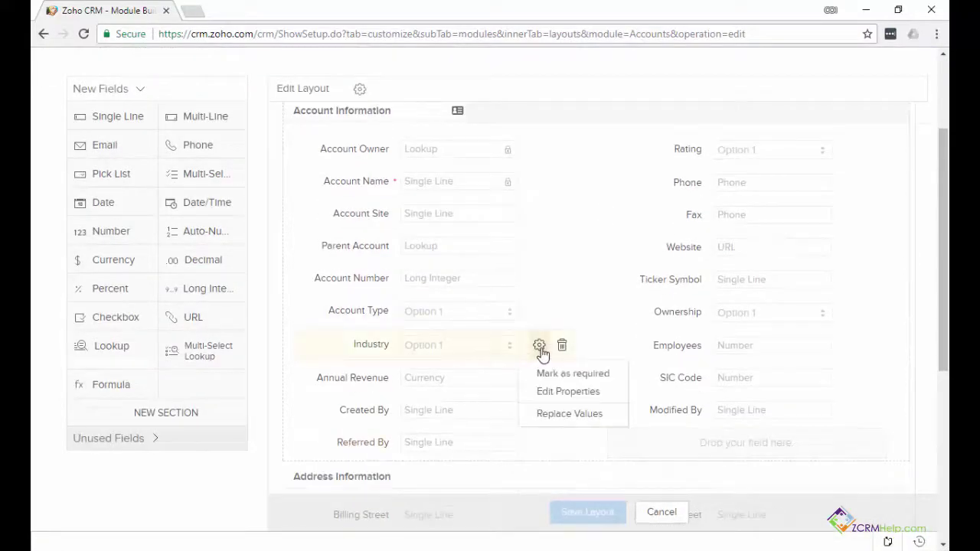
pyautogui.click(568, 391)
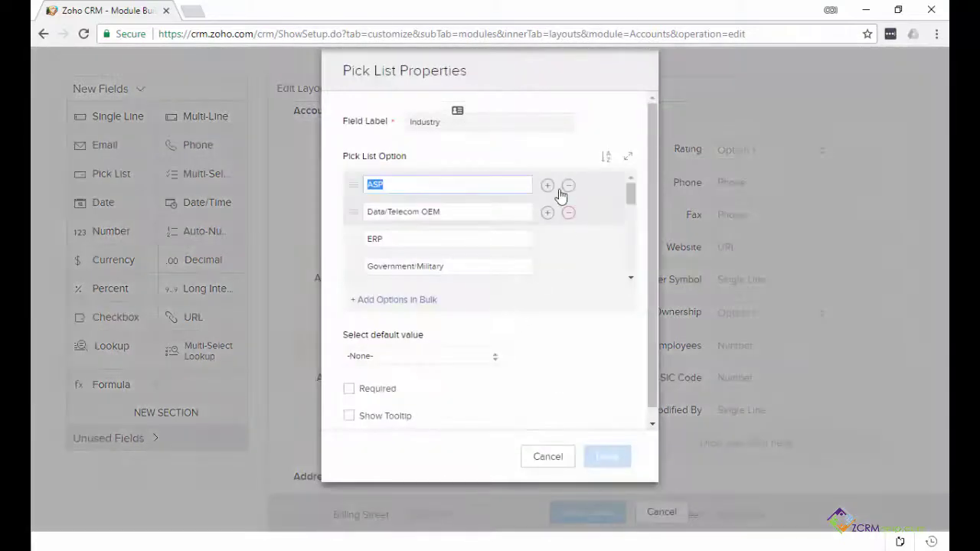
pyautogui.click(548, 186)
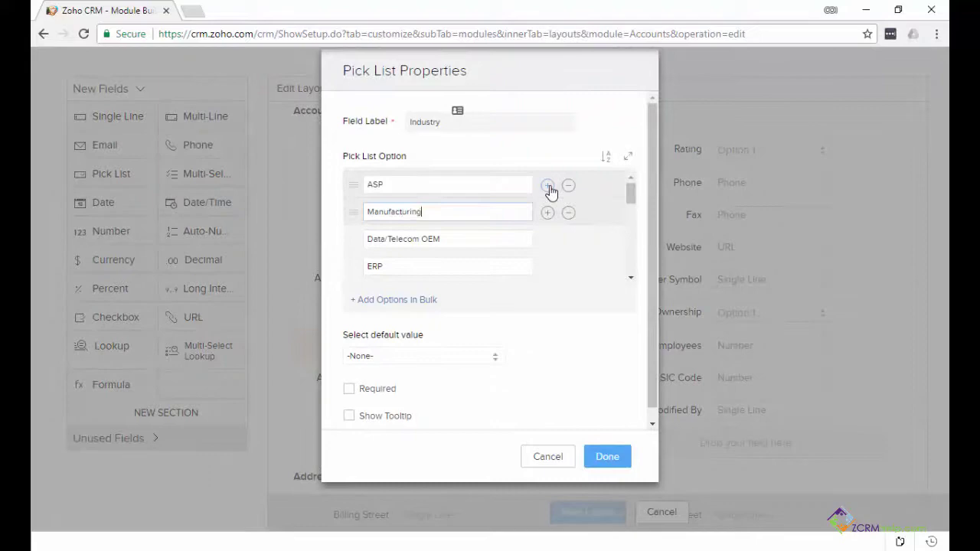
pyautogui.click(606, 462)
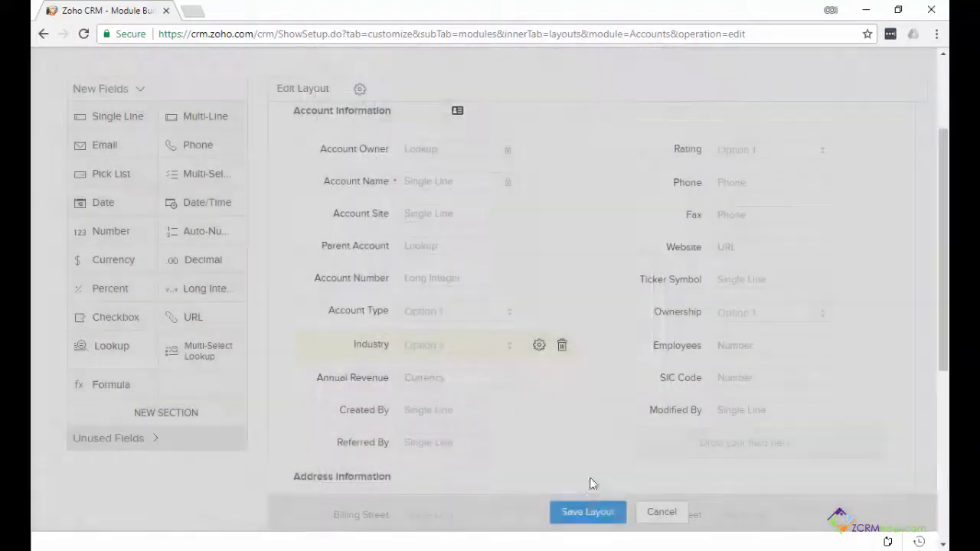
# - Sort the Accounts Industry pick list options alphabetically and save the layout
pyautogui.click(539, 348)
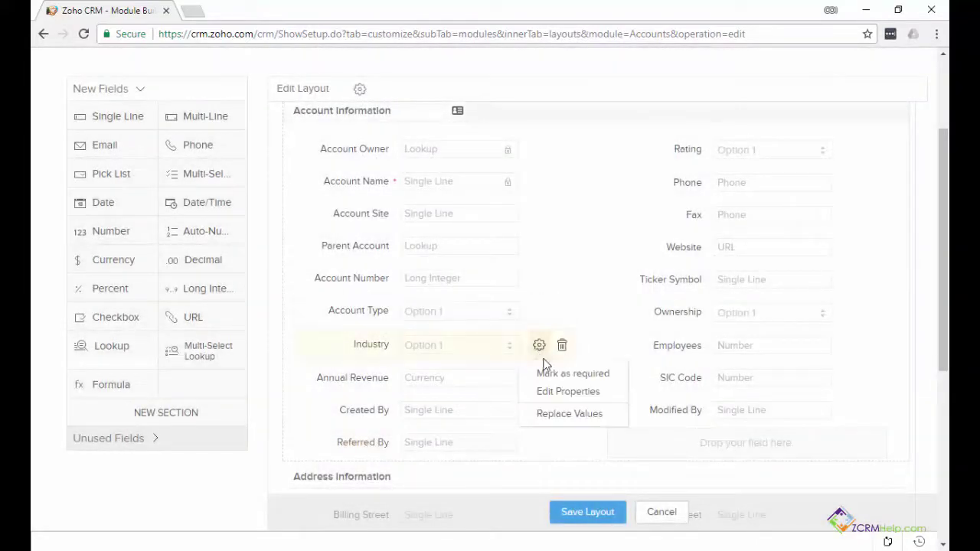
pyautogui.click(562, 392)
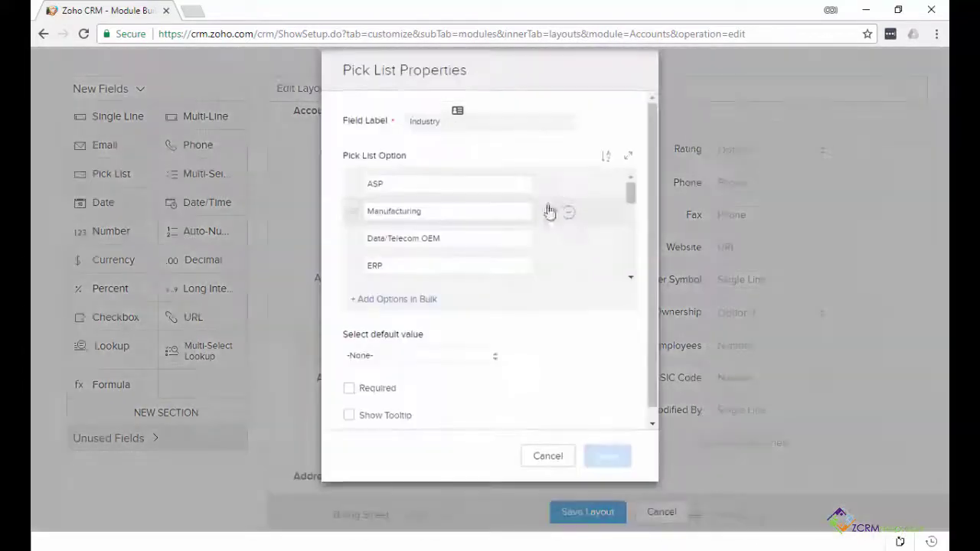
pyautogui.click(608, 158)
pyautogui.click(605, 457)
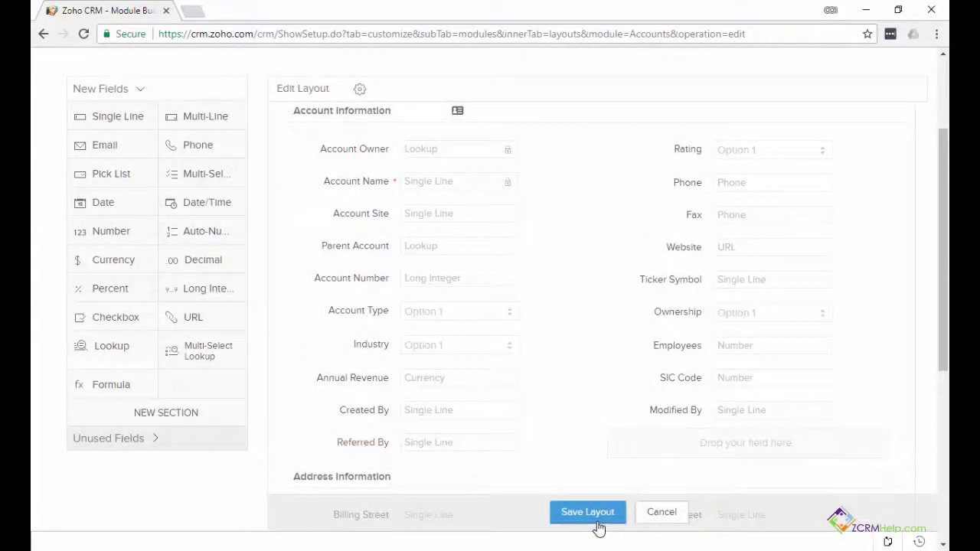
pyautogui.click(588, 513)
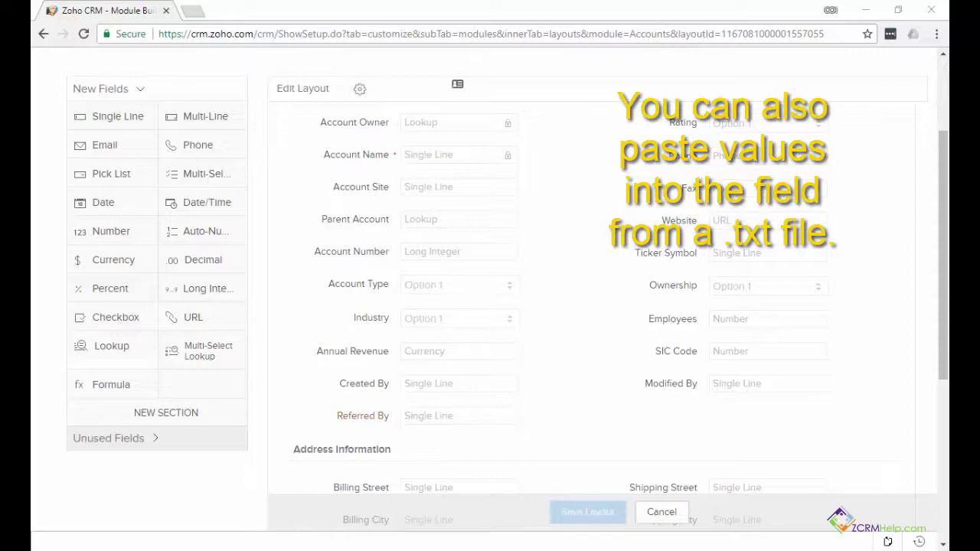
# - Switch to Notepad and place Industries-Default.txt and Industries.txt side by side to compare the two lists
pyautogui.hotkey('alt', 'Tab')
pyautogui.moveTo(663, 76); pyautogui.dragTo(313, 32)
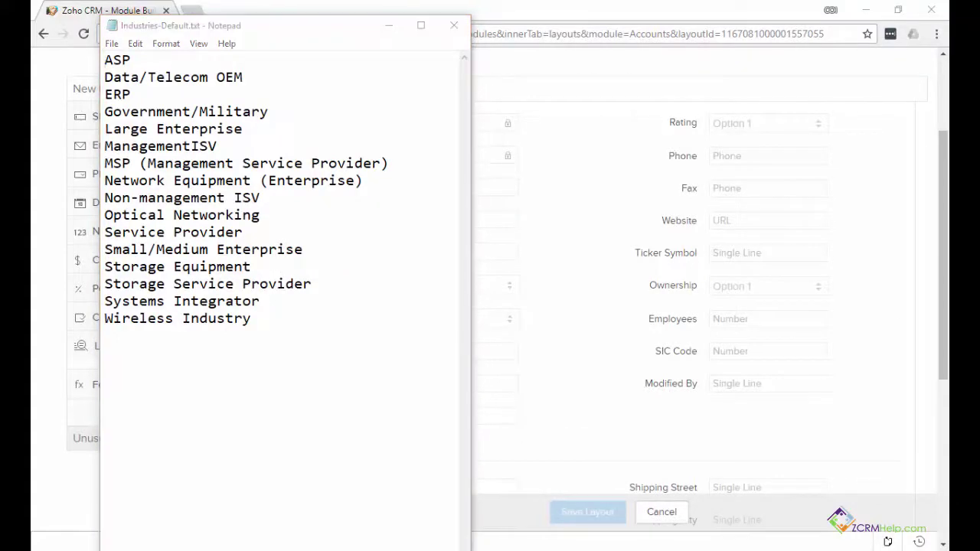
pyautogui.moveTo(875, 76); pyautogui.dragTo(728, 32)
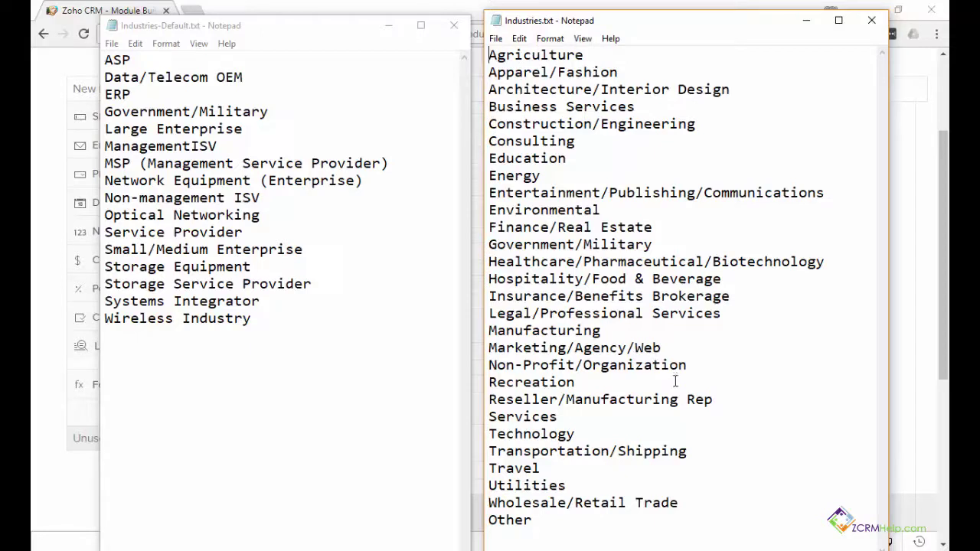
# - Copy the entire industry list from Industries.txt and put both Notepad windows away to return to Zoho CRM
pyautogui.moveTo(548, 526); pyautogui.dragTo(482, 54)
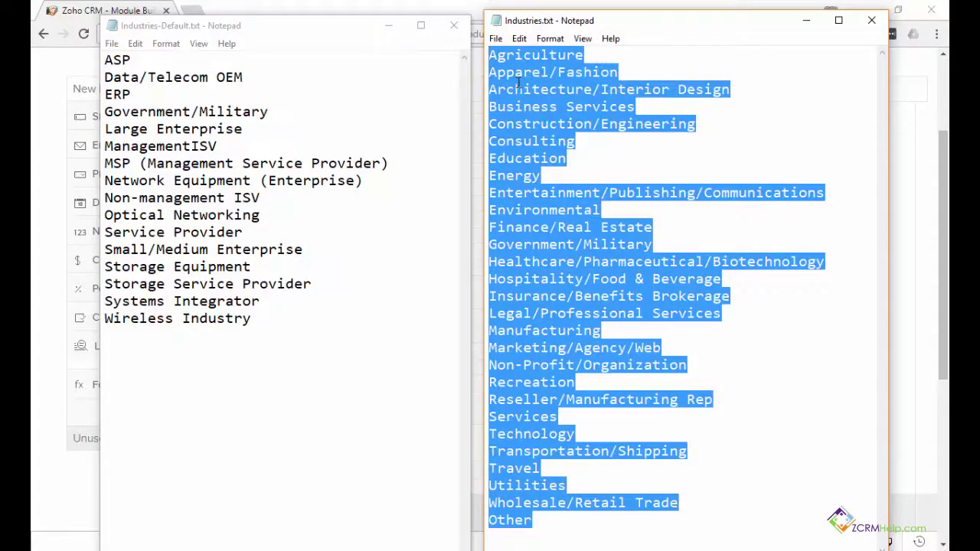
pyautogui.rightClick(517, 81)
pyautogui.click(553, 127)
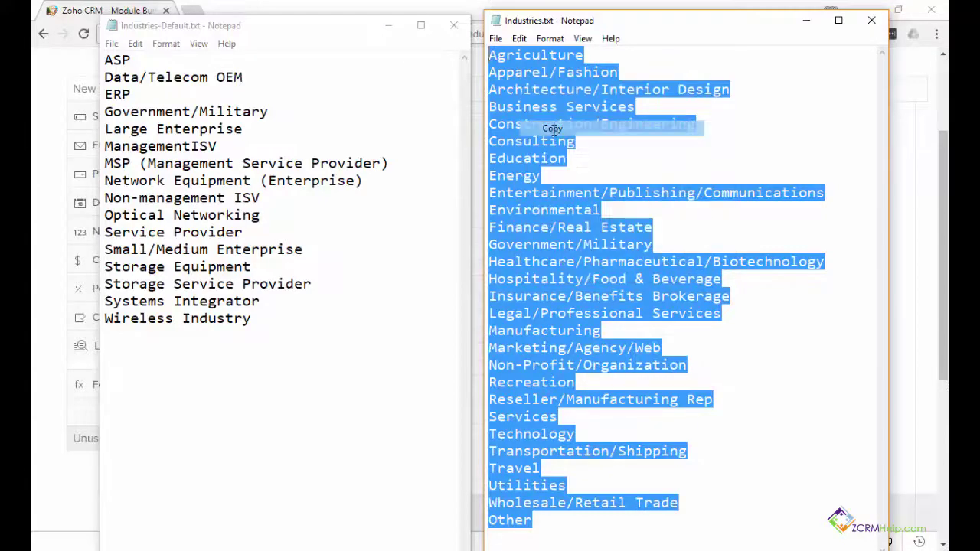
pyautogui.click(454, 27)
pyautogui.click(806, 20)
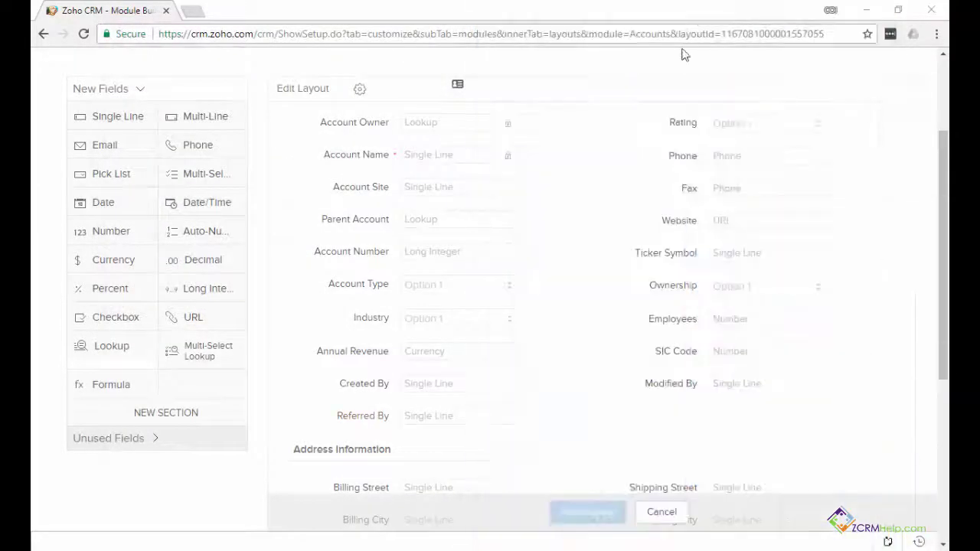
# - Remove every existing option except Wireless Industry from the Industry pick list in the Accounts layout
pyautogui.click(539, 319)
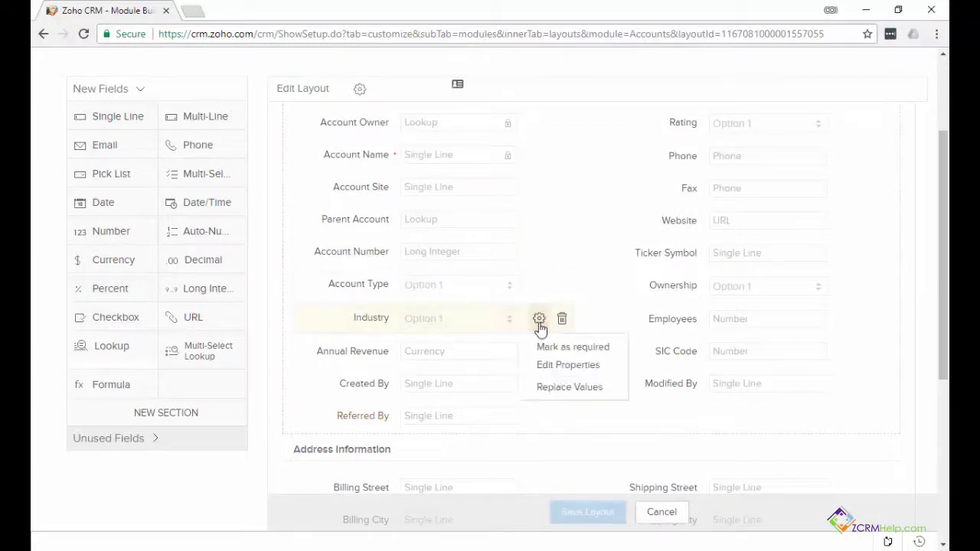
pyautogui.click(566, 367)
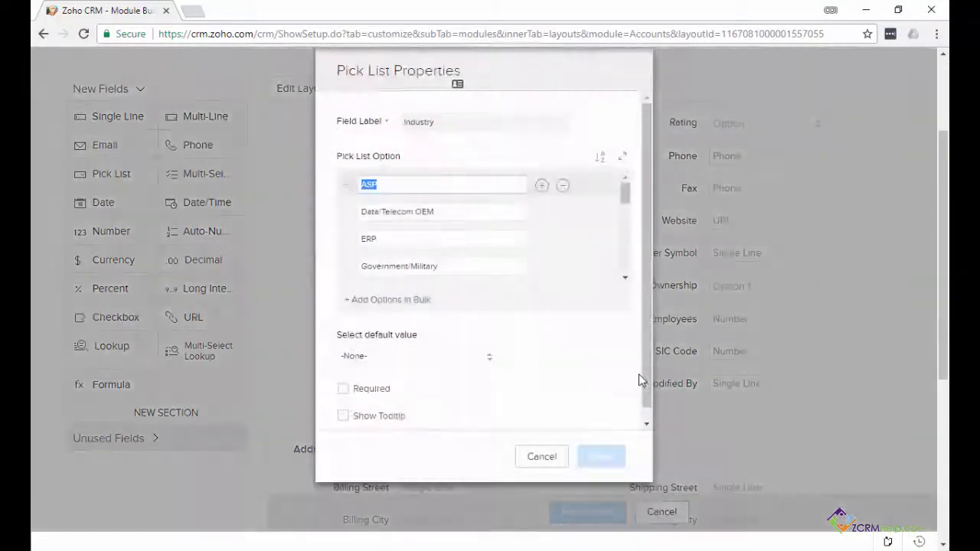
pyautogui.click(563, 186)
pyautogui.click(563, 186)
pyautogui.click(563, 186)
pyautogui.click(563, 186)
pyautogui.click(563, 186)
pyautogui.click(563, 186)
pyautogui.click(562, 186)
pyautogui.click(563, 186)
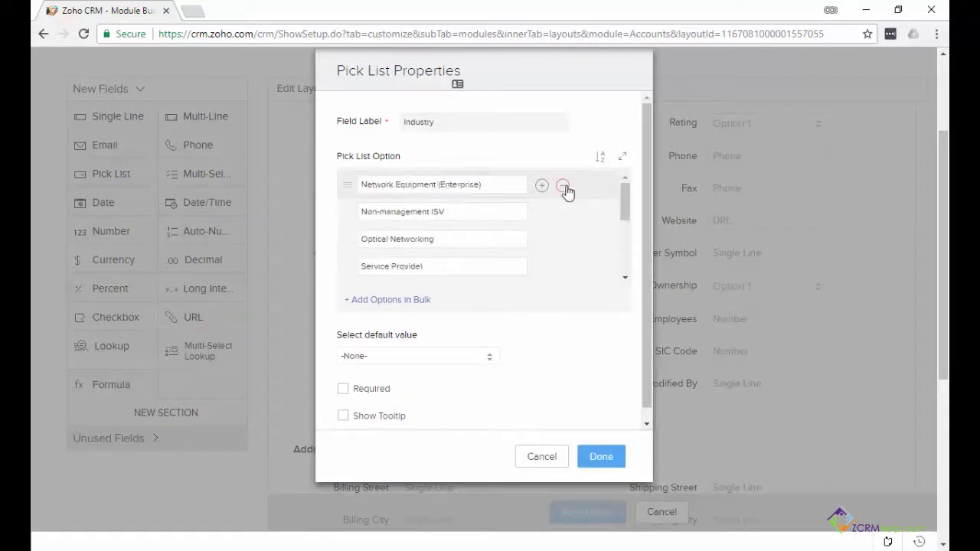
pyautogui.doubleClick(563, 186)
pyautogui.click(563, 186)
pyautogui.doubleClick(563, 186)
pyautogui.doubleClick(562, 186)
pyautogui.doubleClick(563, 186)
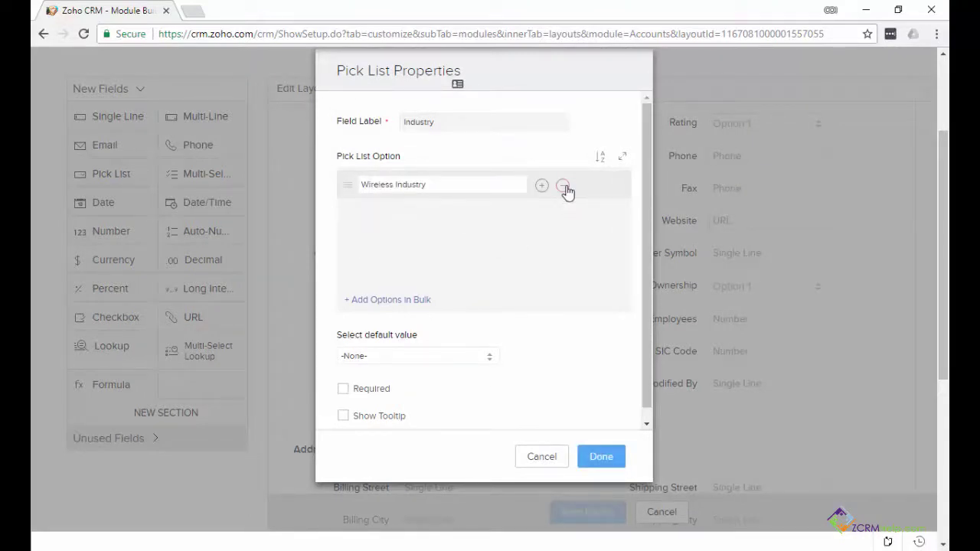
# - Bulk-add the copied industries, Agriculture through Other, by manual entry and remove the leftover Wireless Industry option from the pick list
pyautogui.click(401, 304)
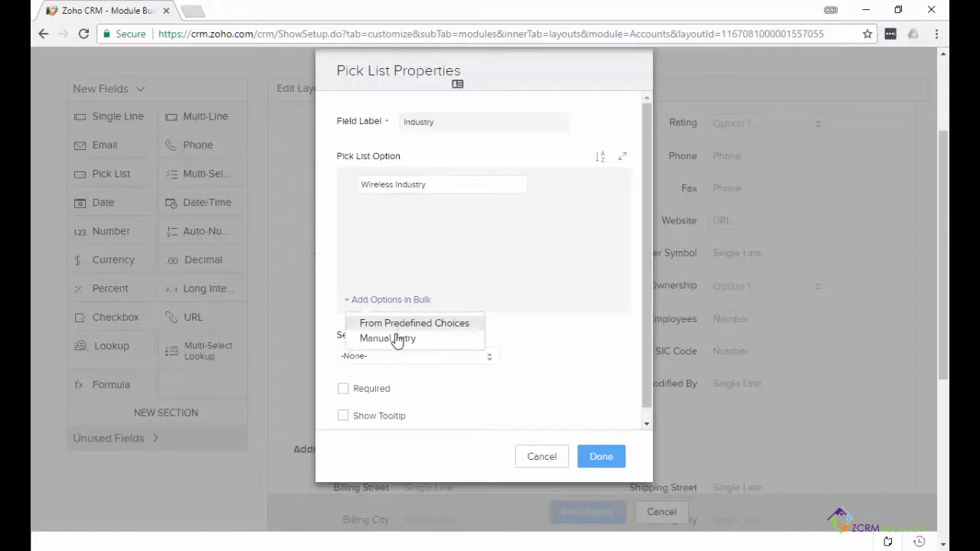
pyautogui.click(407, 342)
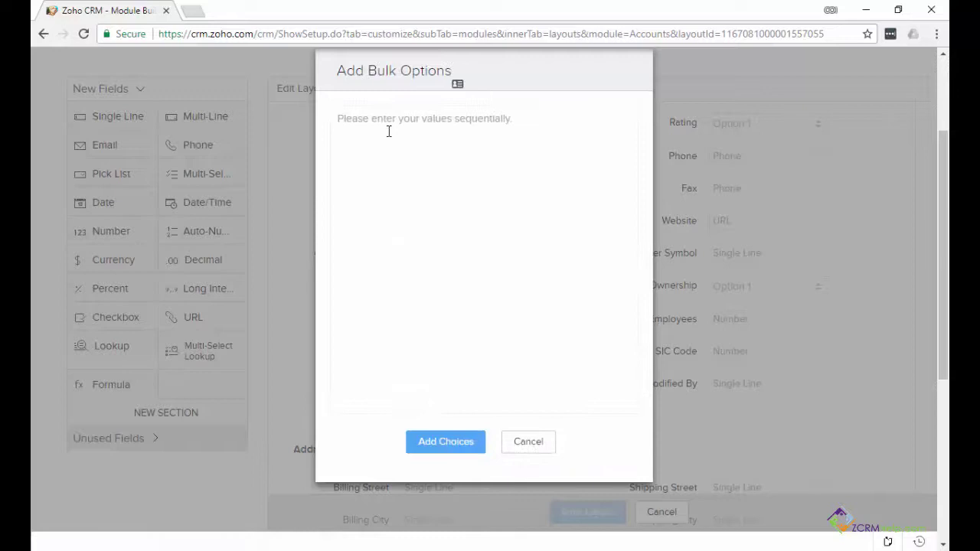
pyautogui.click(357, 149)
pyautogui.hotkey('ctrl', 'v')
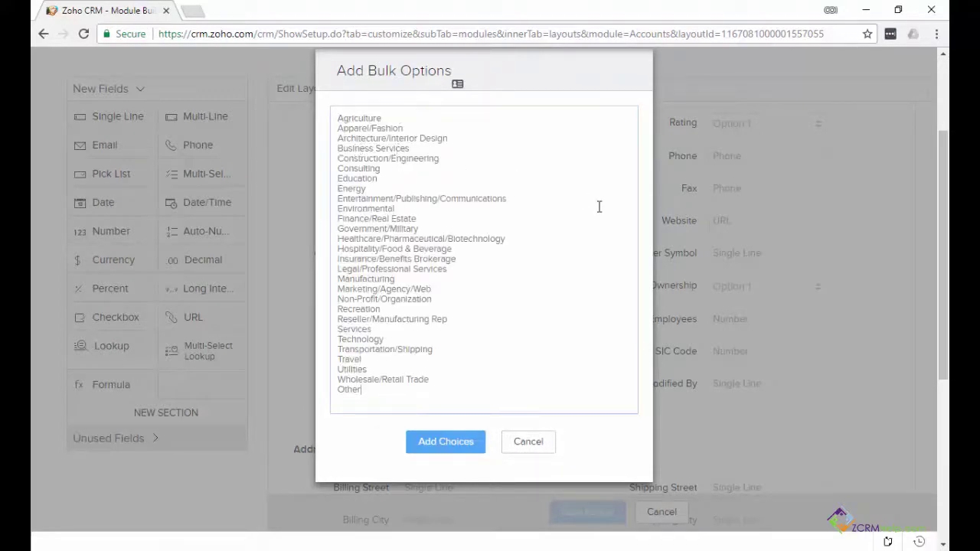
pyautogui.click(459, 444)
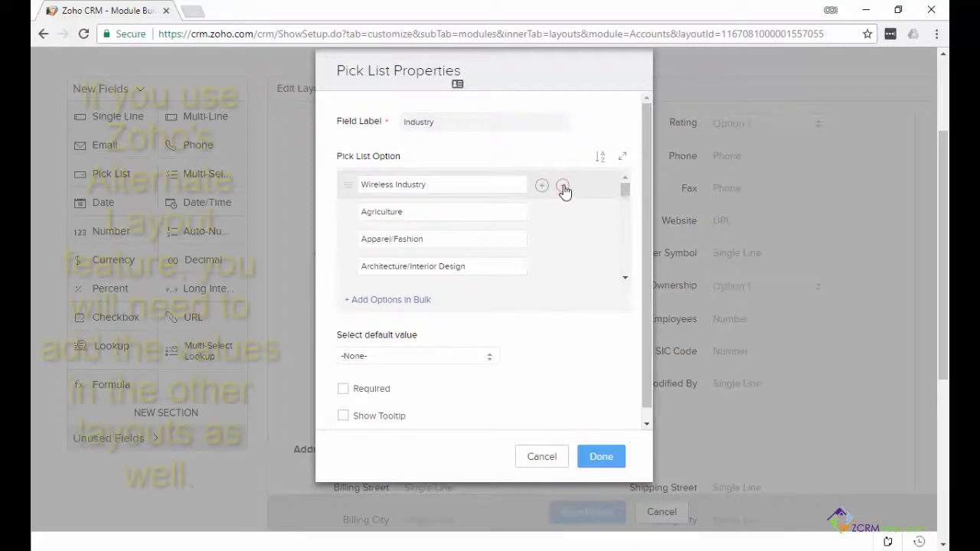
pyautogui.click(562, 188)
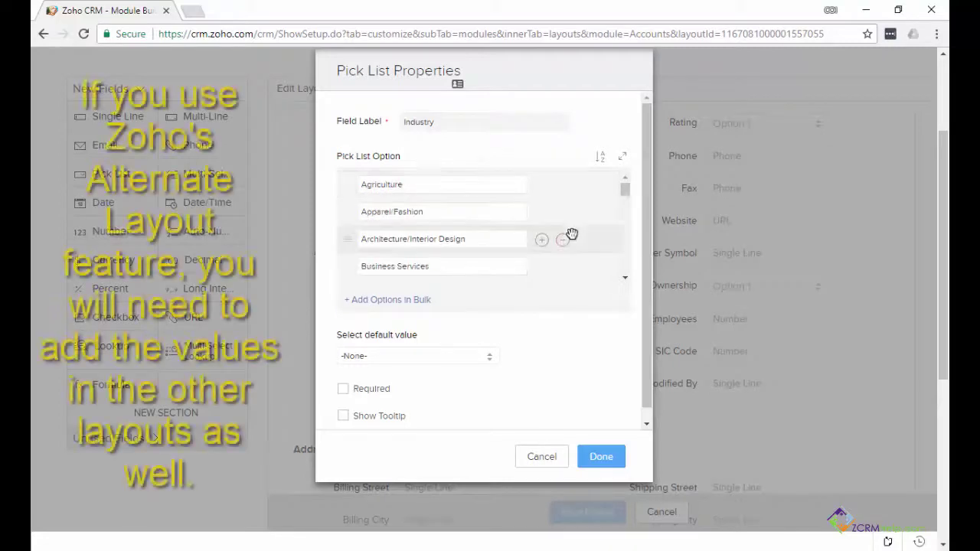
pyautogui.click(602, 458)
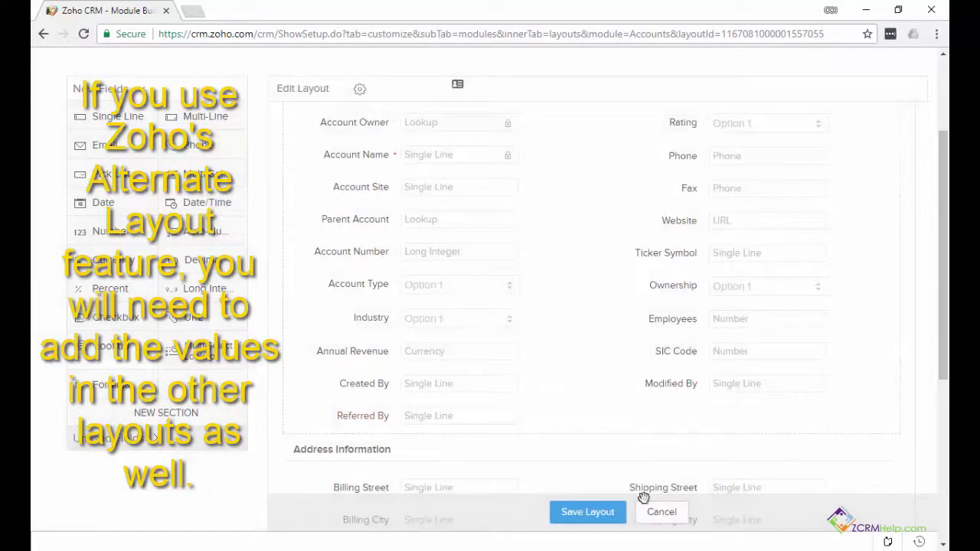